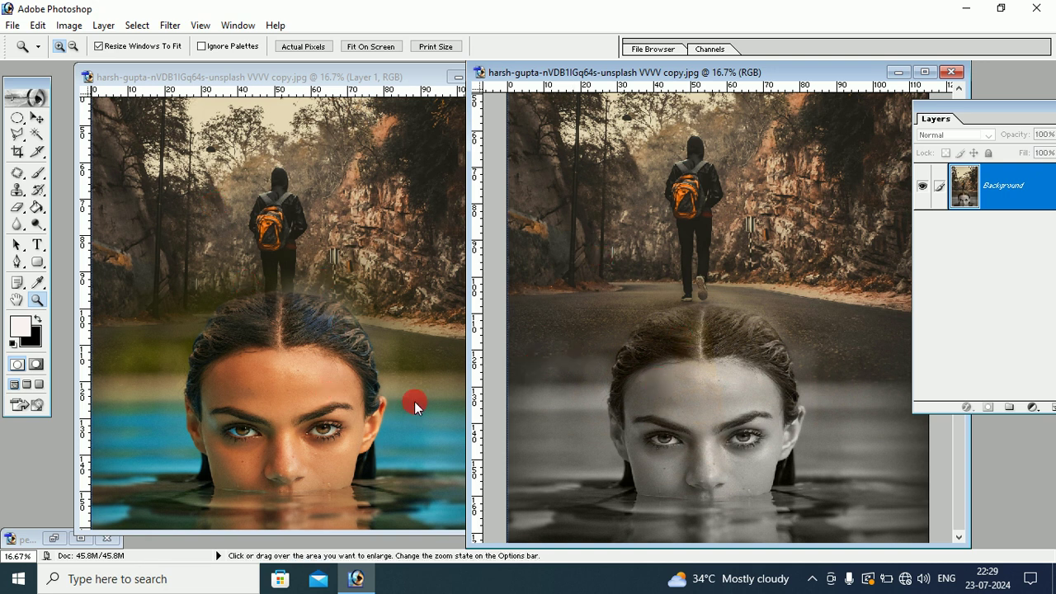
Step: Close the grayscale composite, then discard Layer 1's mask and delete Layer 1
{"action": "left_click", "coordinate": [899, 75]}
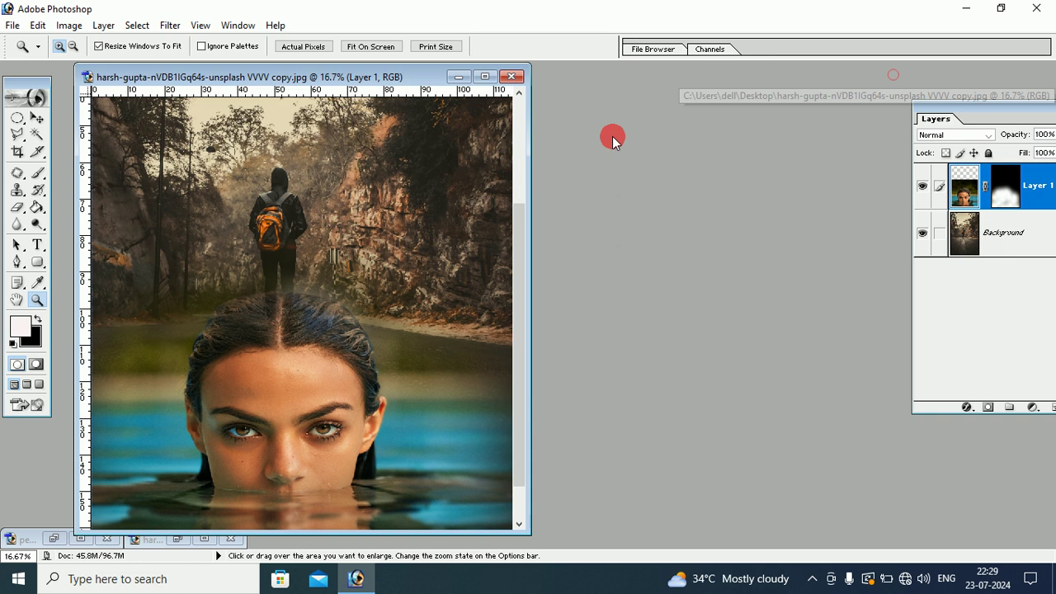
{"action": "left_click_drag", "start_coordinate": [930, 107], "coordinate": [640, 115]}
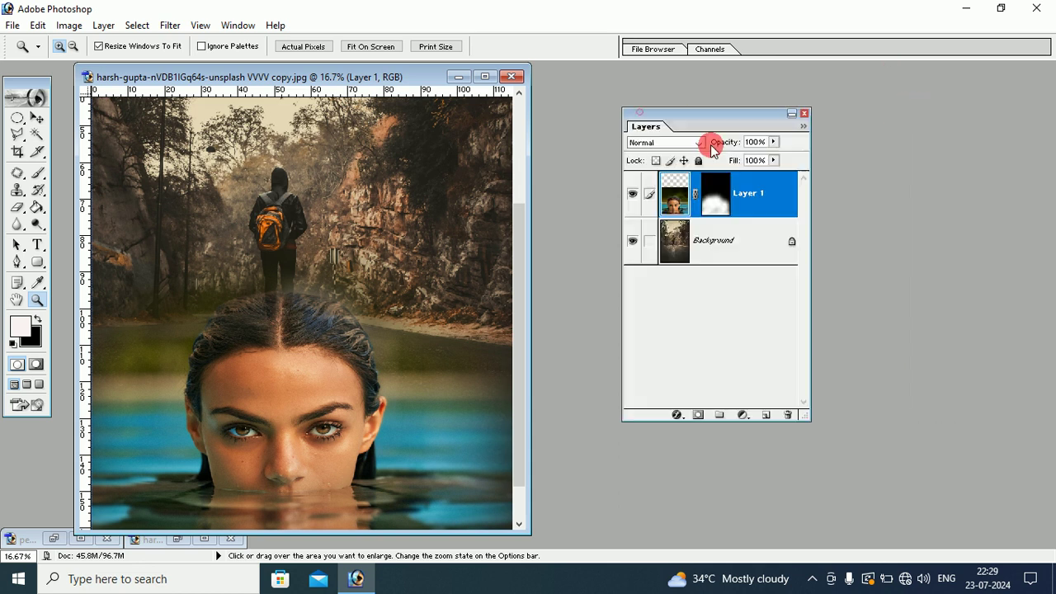
{"action": "left_click_drag", "start_coordinate": [715, 198], "coordinate": [786, 414]}
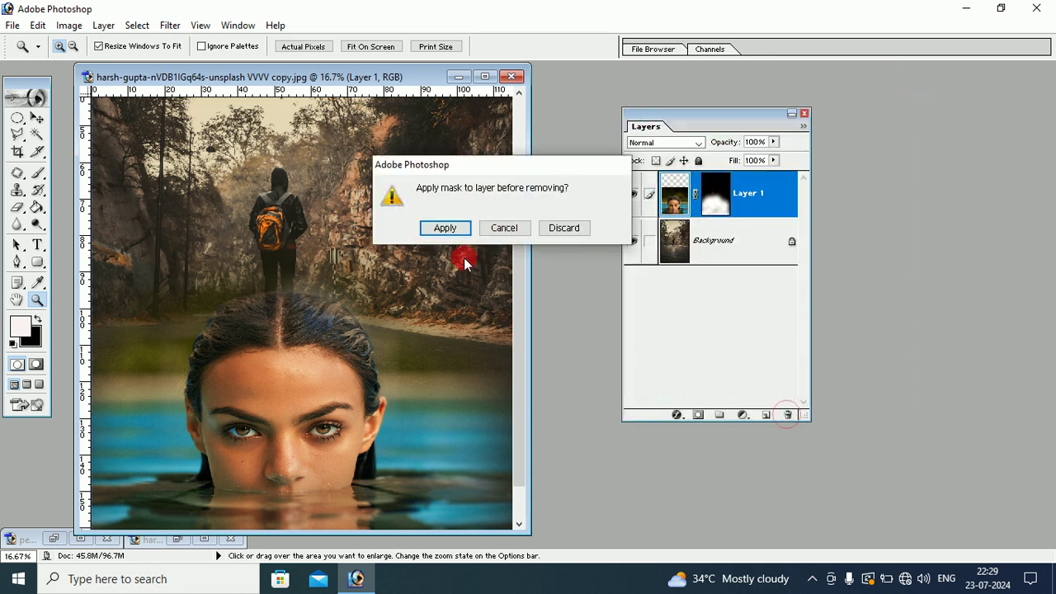
{"action": "left_click", "coordinate": [569, 229]}
{"action": "left_click", "coordinate": [722, 190]}
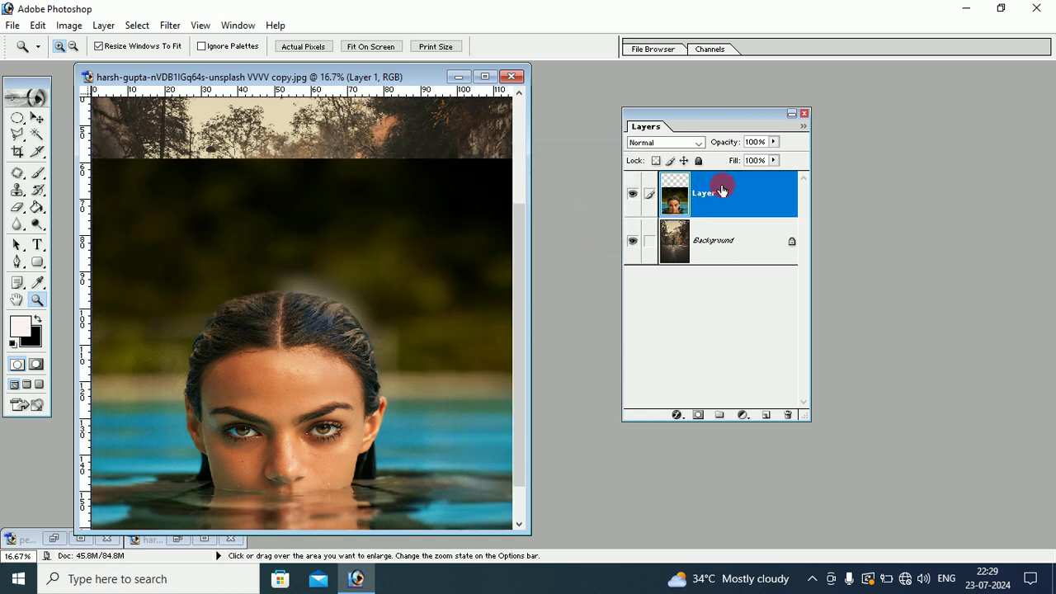
{"action": "left_click_drag", "start_coordinate": [715, 198], "coordinate": [786, 414]}
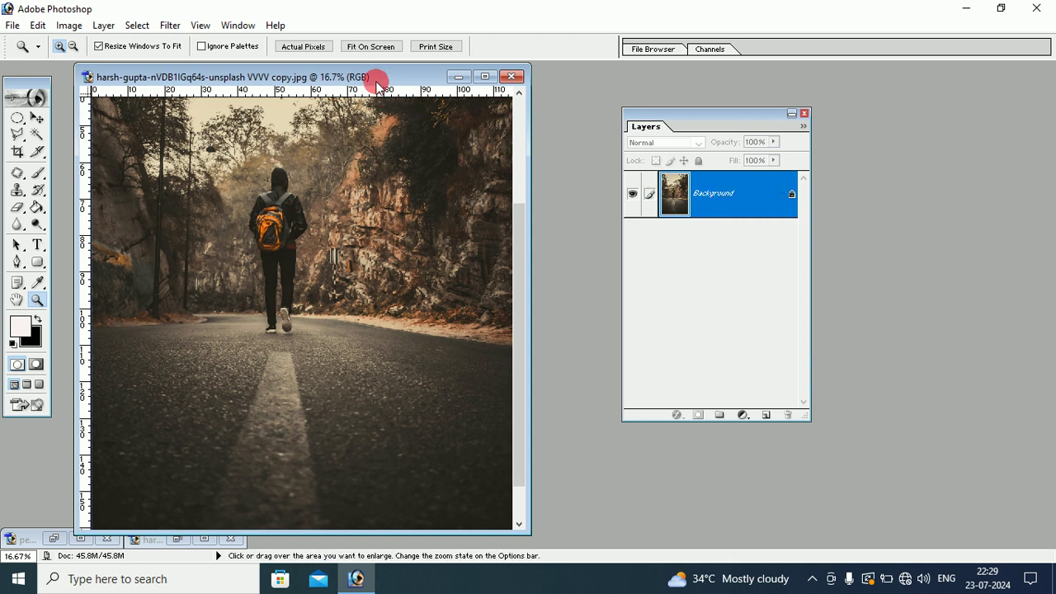
Step: Restore the woman-in-water photo window and arrange it beside the hiker document
{"action": "left_click_drag", "start_coordinate": [376, 82], "coordinate": [371, 83]}
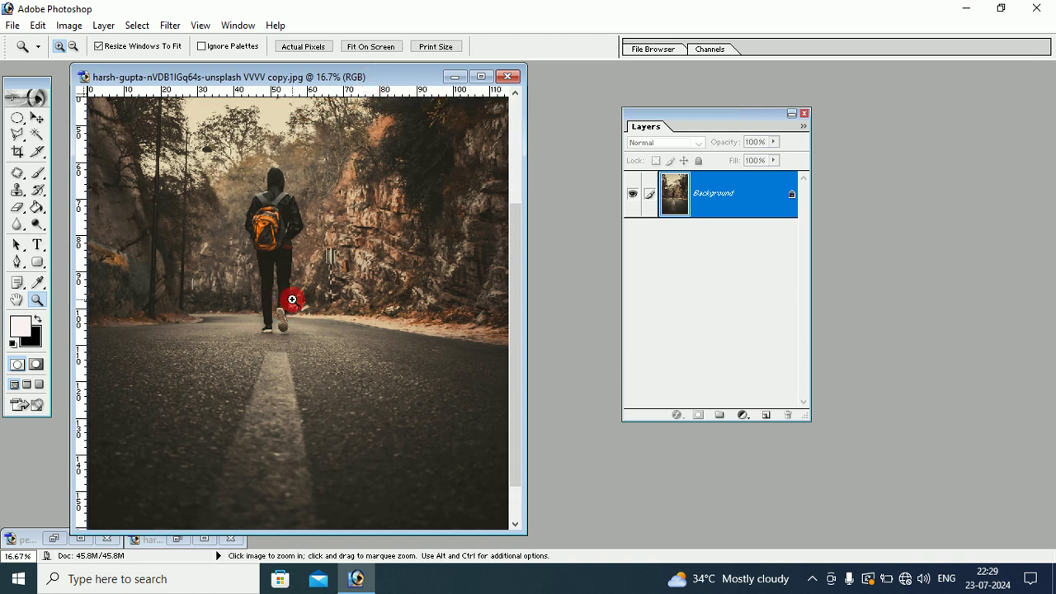
{"action": "left_click", "coordinate": [56, 540]}
{"action": "left_click_drag", "start_coordinate": [514, 141], "coordinate": [260, 131]}
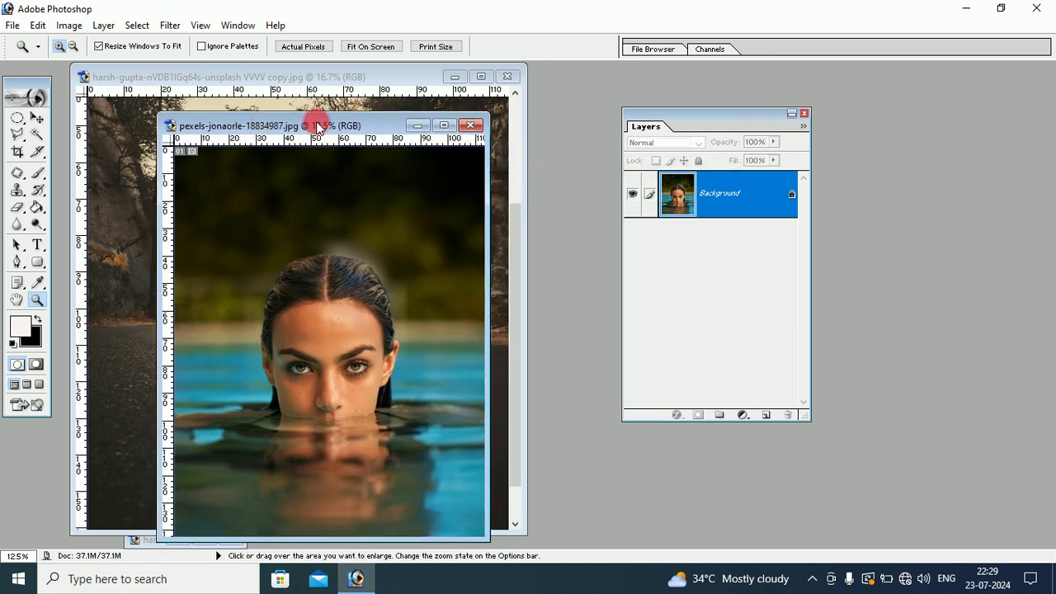
{"action": "left_click_drag", "start_coordinate": [318, 128], "coordinate": [474, 196]}
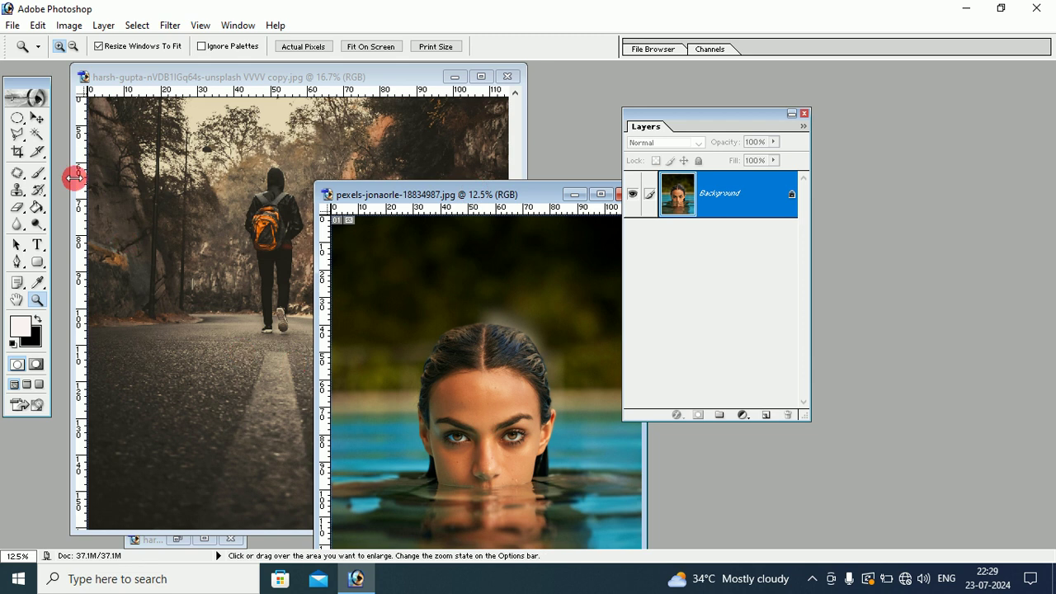
Step: Move the woman photo into the hiker document as Layer 1, minimize its source, and position it
{"action": "left_click", "coordinate": [37, 118]}
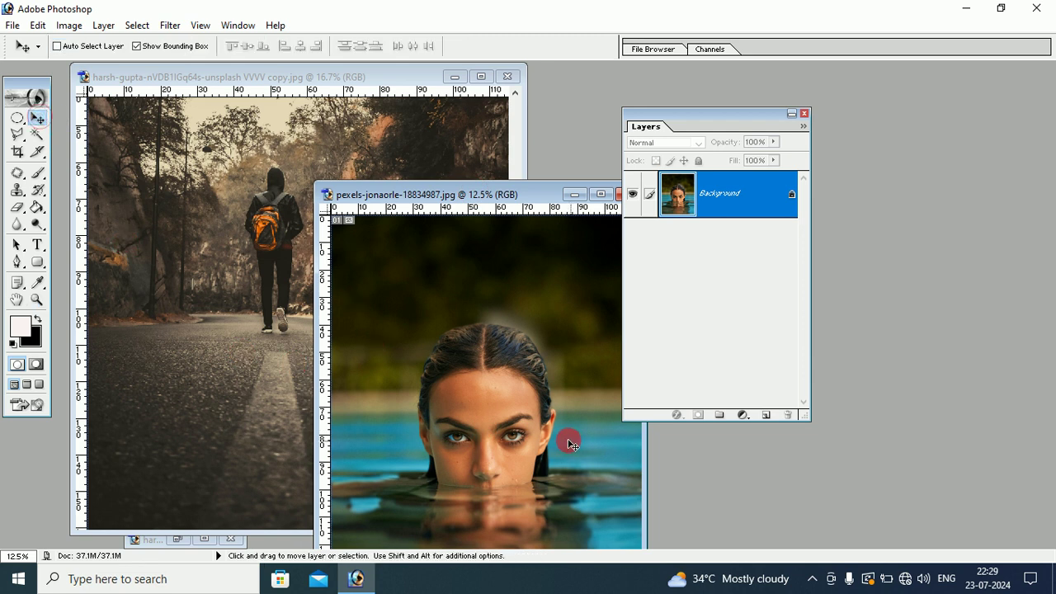
{"action": "left_click_drag", "start_coordinate": [426, 401], "coordinate": [257, 309]}
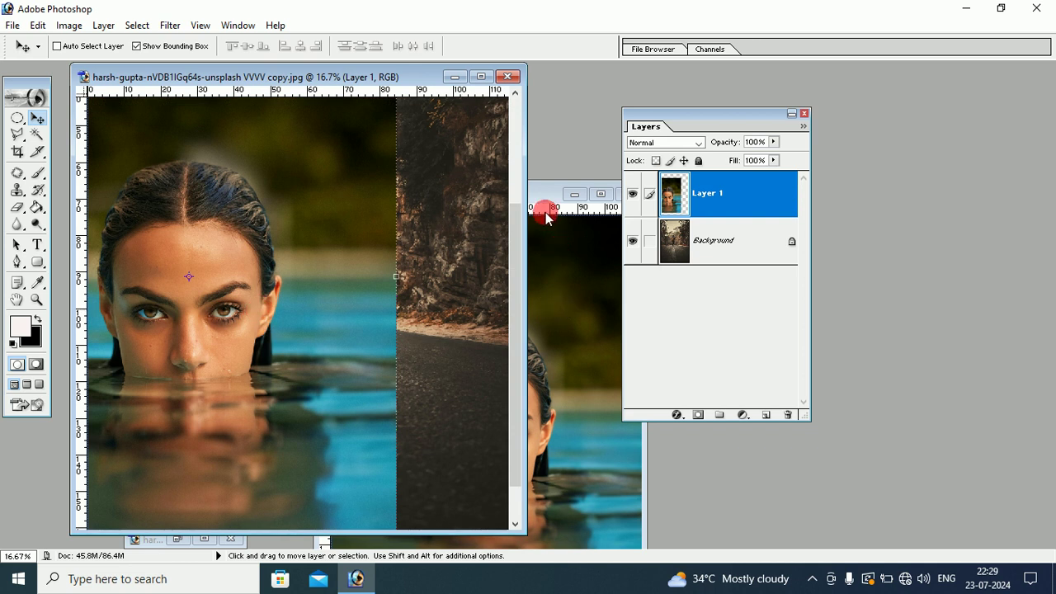
{"action": "left_click", "coordinate": [547, 216]}
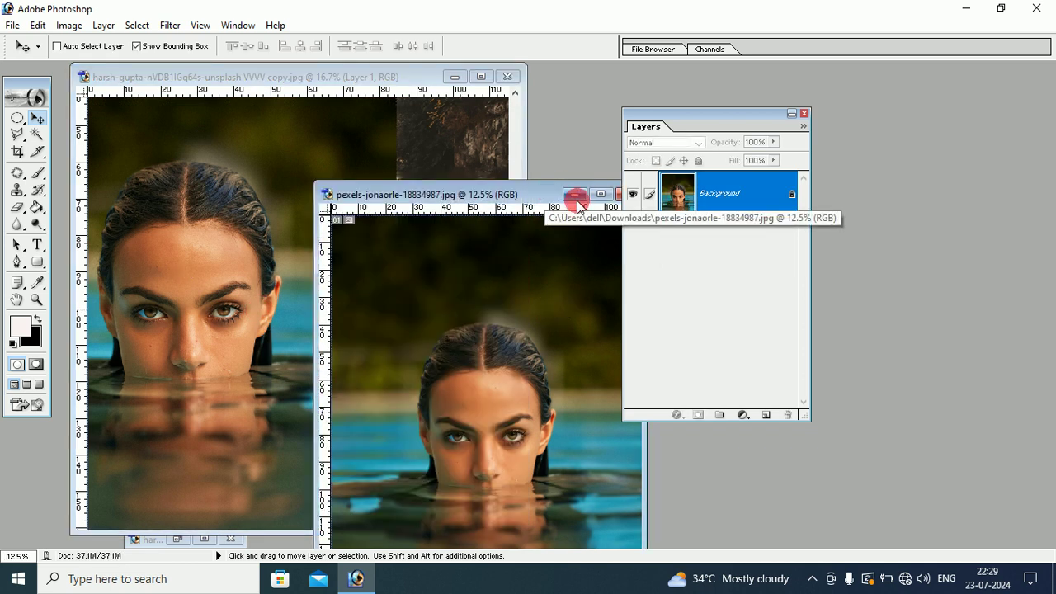
{"action": "left_click", "coordinate": [576, 195]}
{"action": "mouse_move", "coordinate": [424, 236]}
{"action": "left_mouse_down"}
{"action": "mouse_move", "coordinate": [318, 236]}
{"action": "mouse_move", "coordinate": [388, 267]}
{"action": "mouse_move", "coordinate": [427, 353]}
{"action": "mouse_move", "coordinate": [429, 335]}
{"action": "left_mouse_up"}
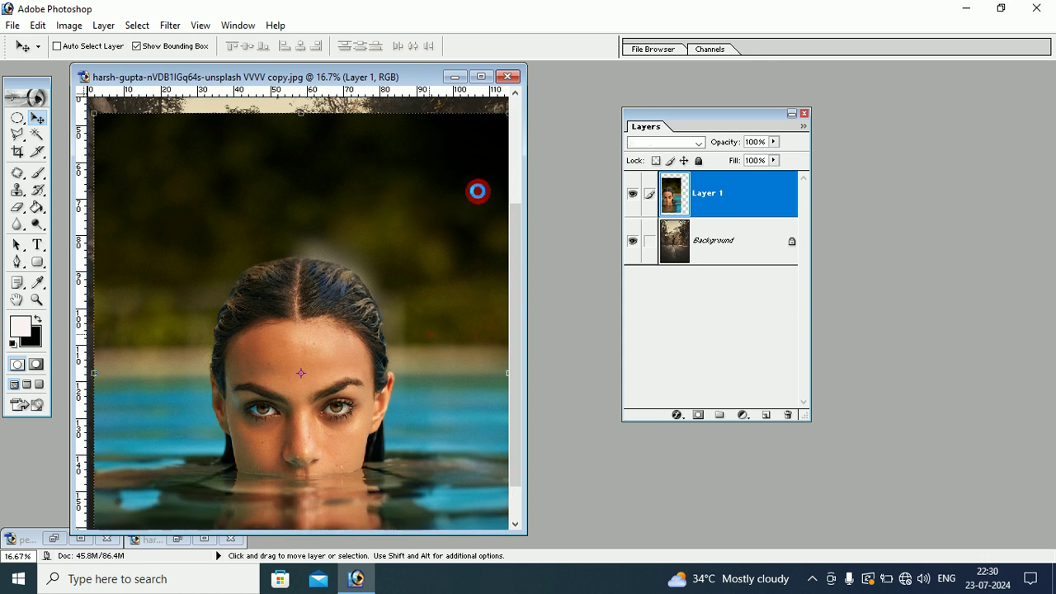
Step: Maximize the hiker document and scale Layer 1 to about 79% height, 102% width
{"action": "left_click", "coordinate": [482, 77]}
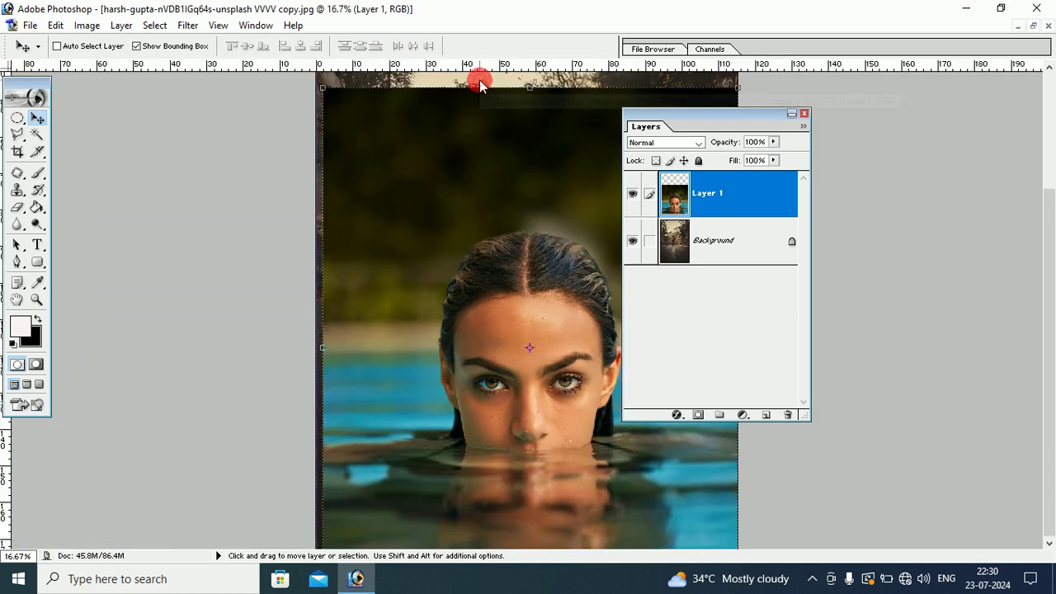
{"action": "left_click_drag", "start_coordinate": [690, 121], "coordinate": [870, 121]}
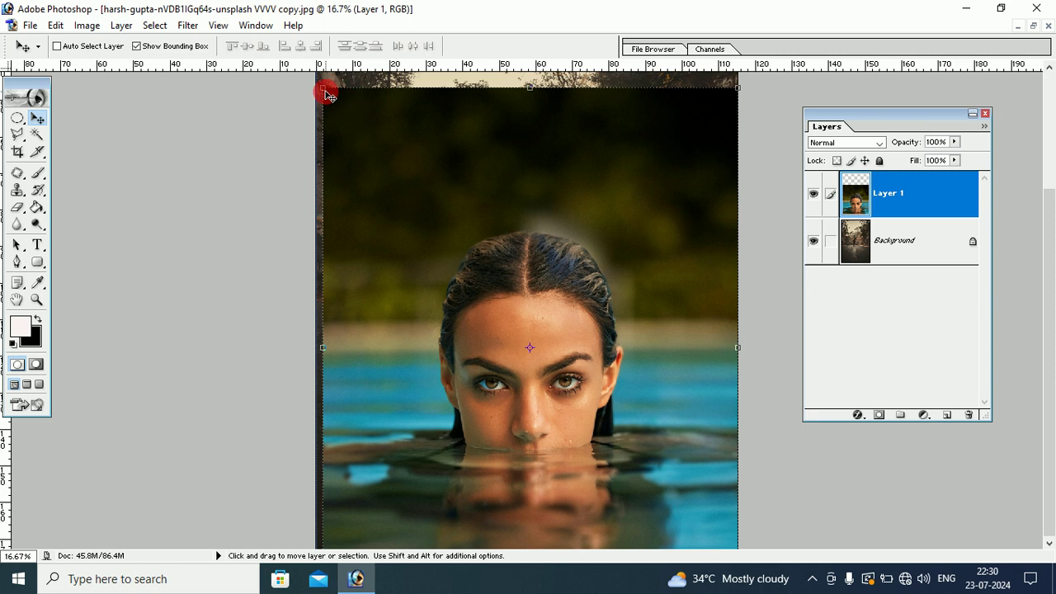
{"action": "left_click_drag", "start_coordinate": [324, 88], "coordinate": [349, 189]}
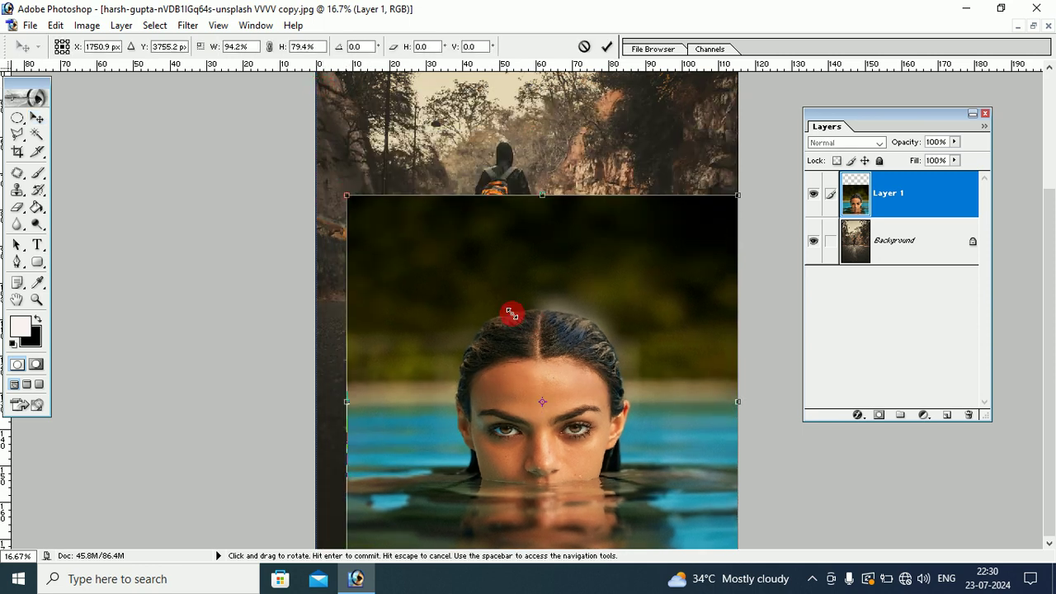
{"action": "mouse_move", "coordinate": [506, 306]}
{"action": "left_mouse_down"}
{"action": "mouse_move", "coordinate": [516, 218]}
{"action": "mouse_move", "coordinate": [510, 259]}
{"action": "left_mouse_up"}
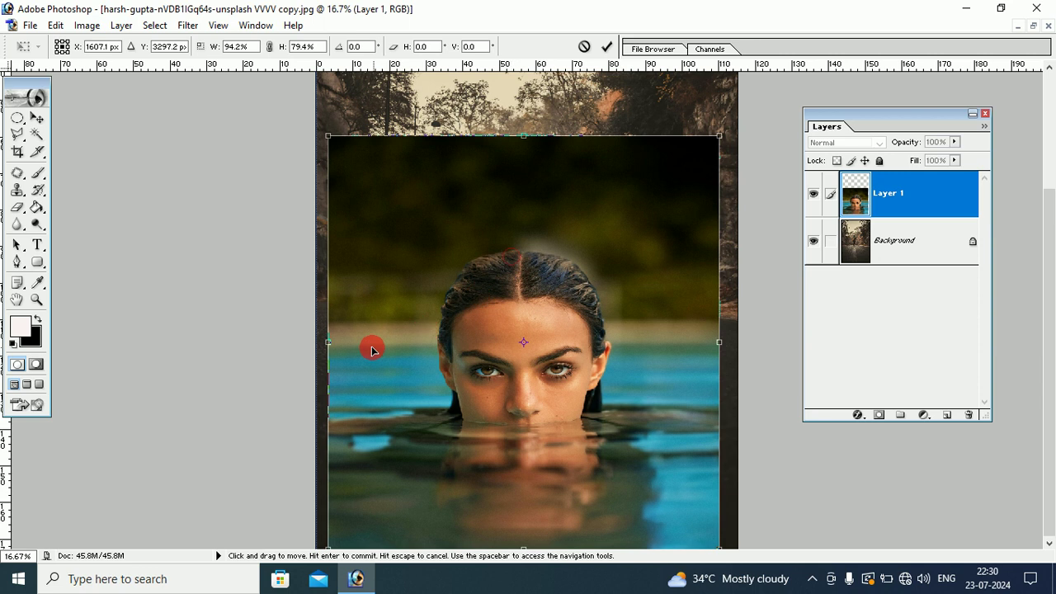
{"action": "left_click_drag", "start_coordinate": [328, 341], "coordinate": [316, 341]}
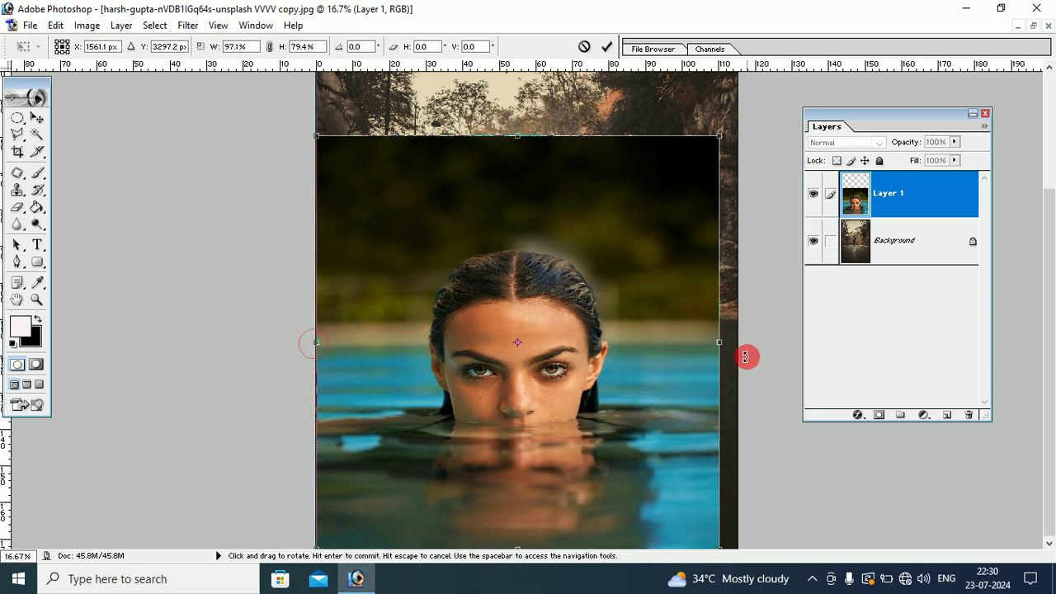
{"action": "left_click_drag", "start_coordinate": [719, 340], "coordinate": [741, 339]}
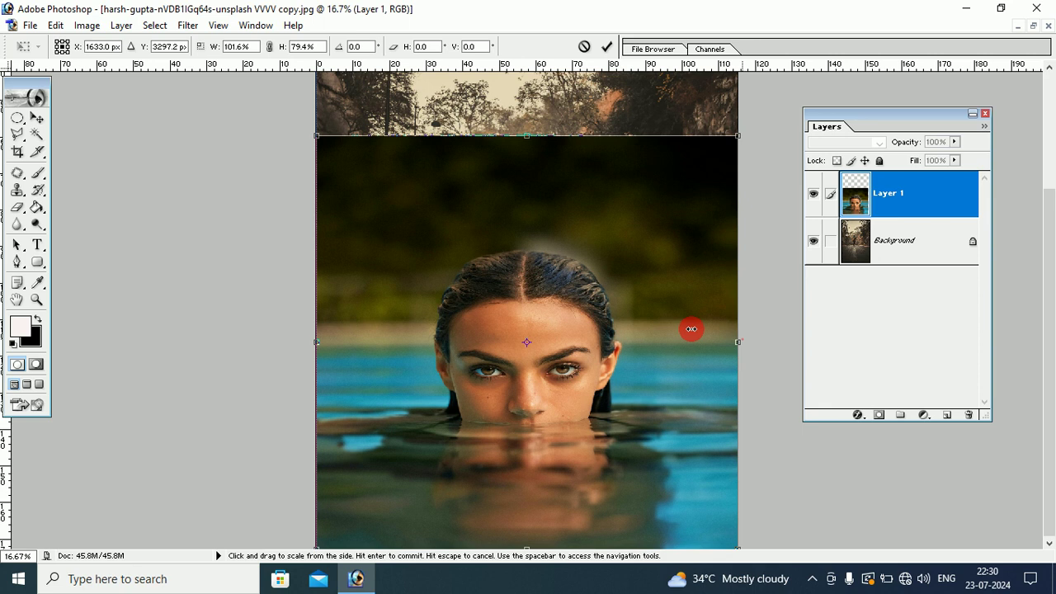
{"action": "left_click", "coordinate": [36, 118]}
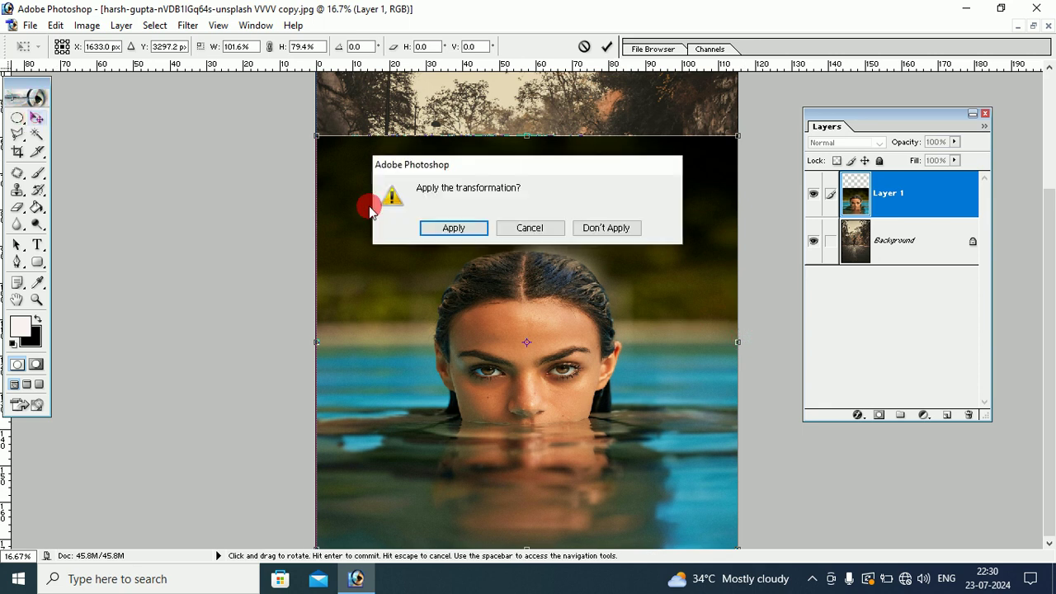
{"action": "left_click", "coordinate": [453, 228]}
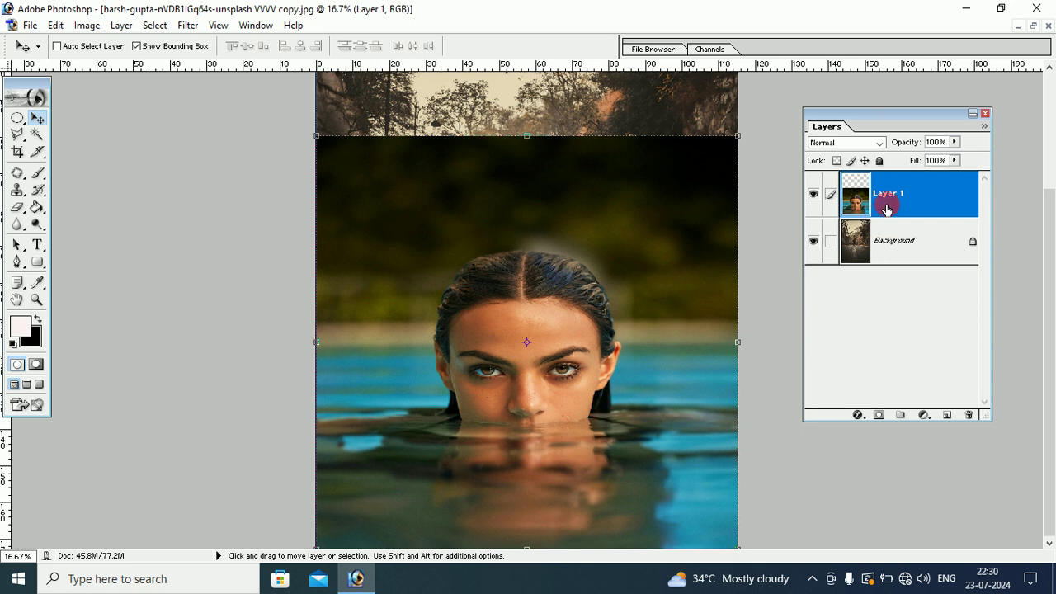
Step: Add a layer mask to Layer 1 and invert it to black, hiding the woman photo
{"action": "left_click", "coordinate": [879, 416]}
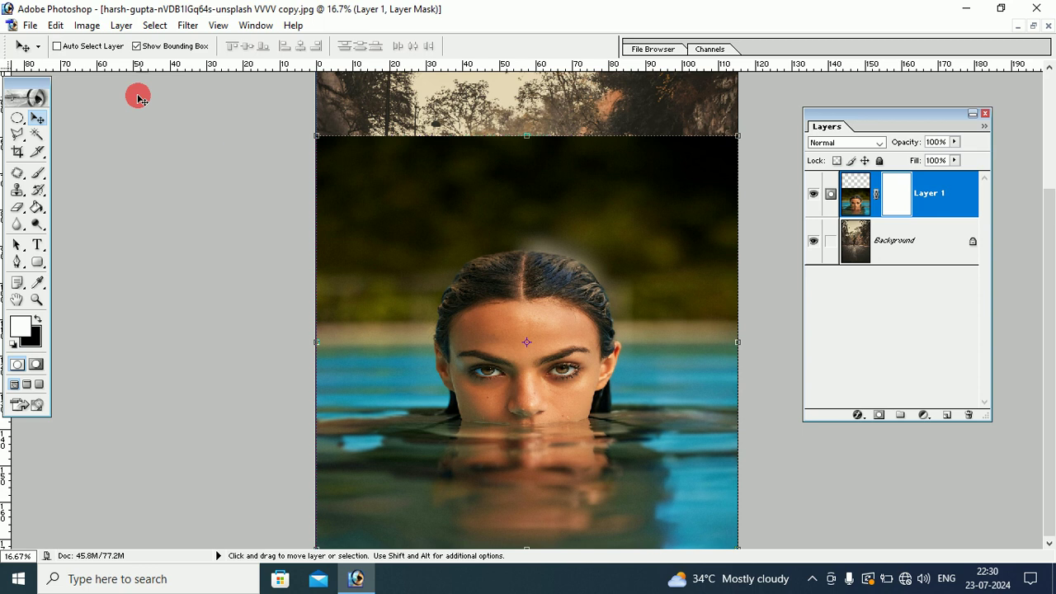
{"action": "left_click", "coordinate": [79, 29]}
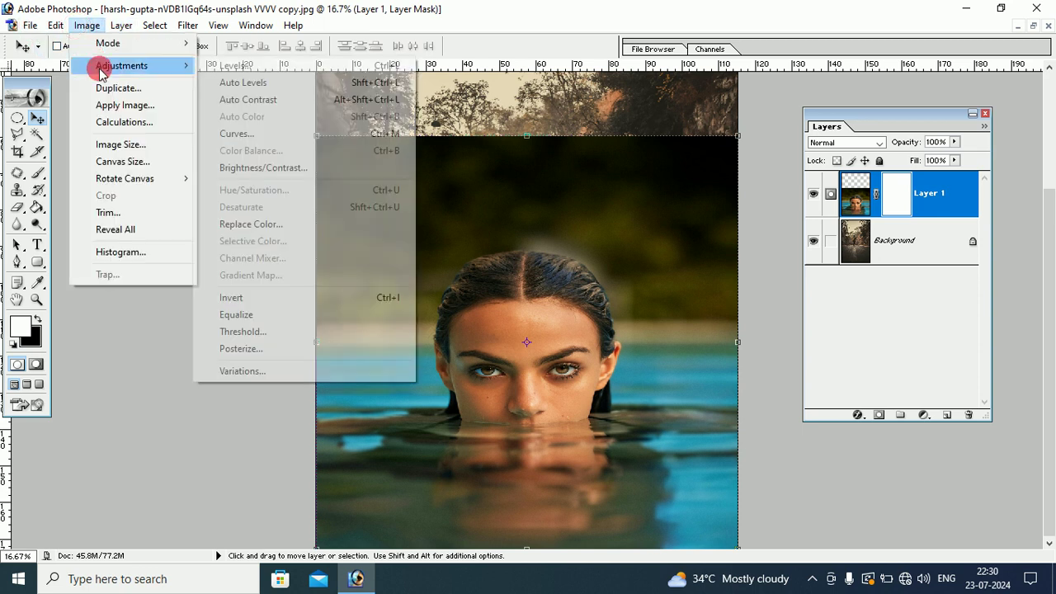
{"action": "mouse_move", "coordinate": [122, 65]}
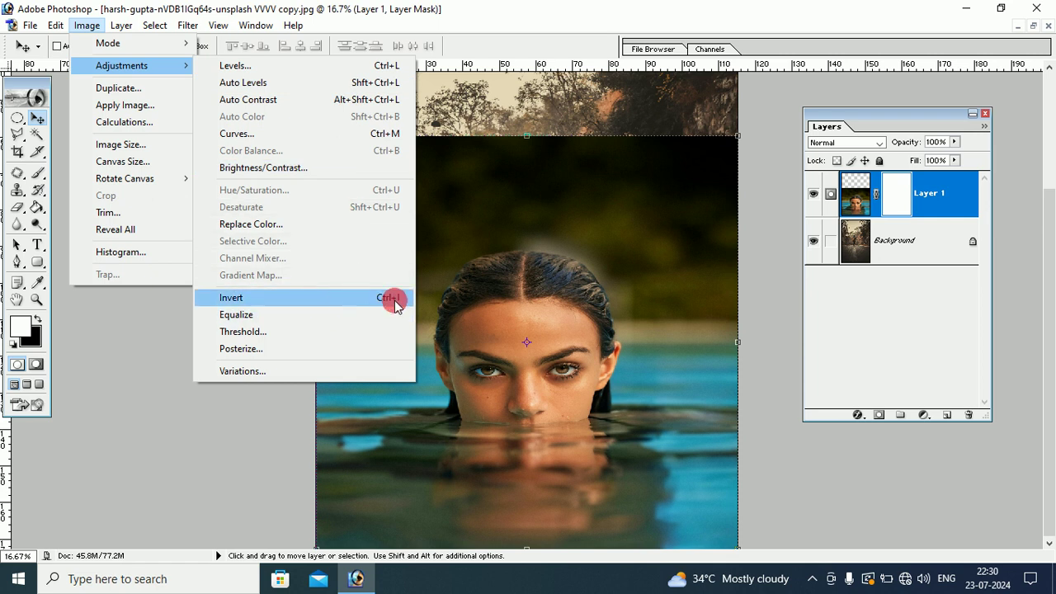
{"action": "left_click", "coordinate": [280, 299]}
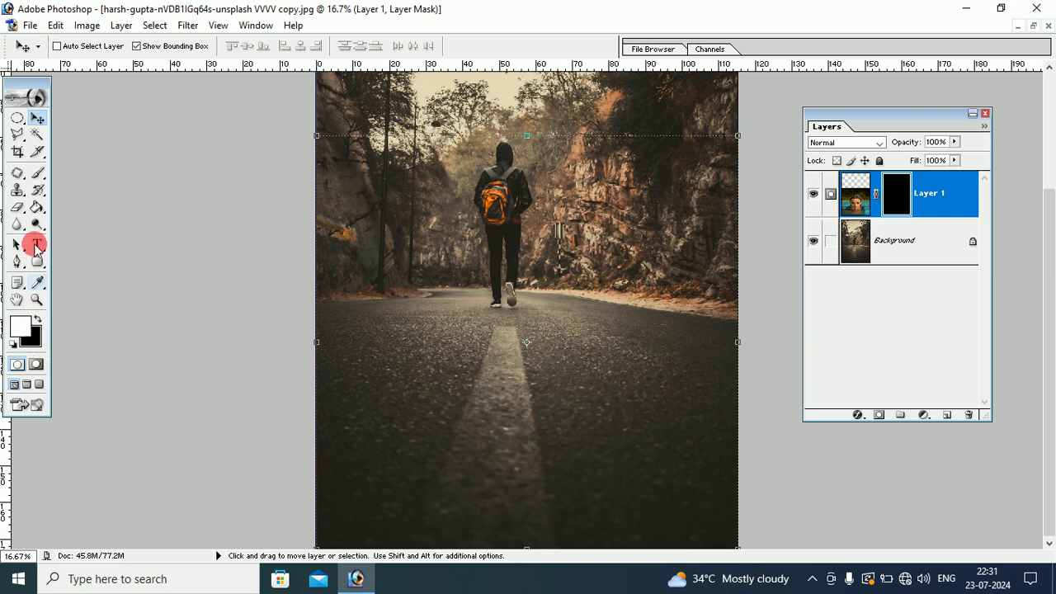
Step: Choose the soft 300 px brush and enlarge its diameter to 1566 px
{"action": "left_click", "coordinate": [34, 175]}
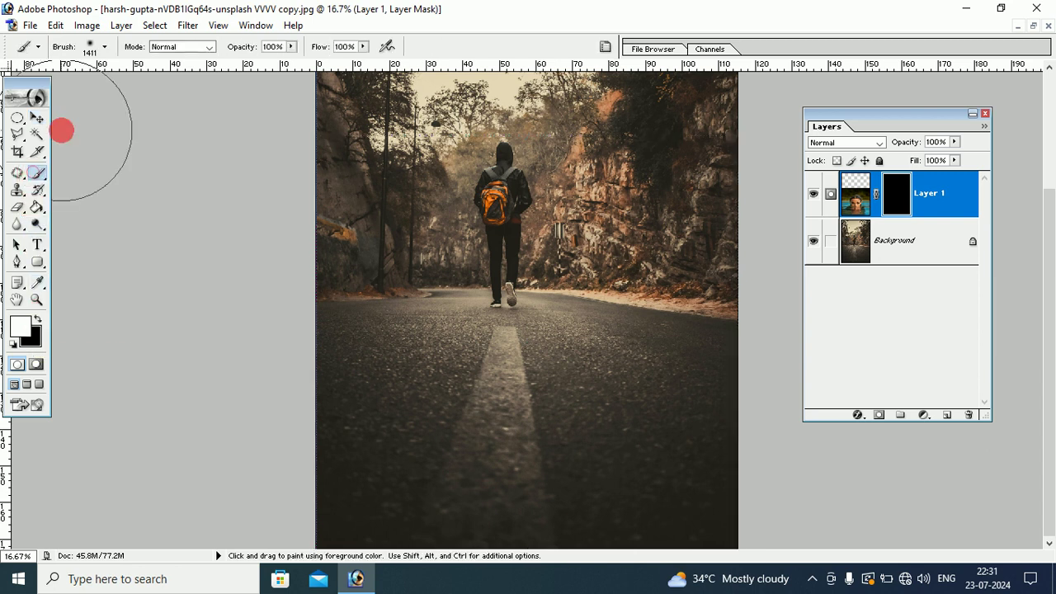
{"action": "left_click", "coordinate": [106, 50]}
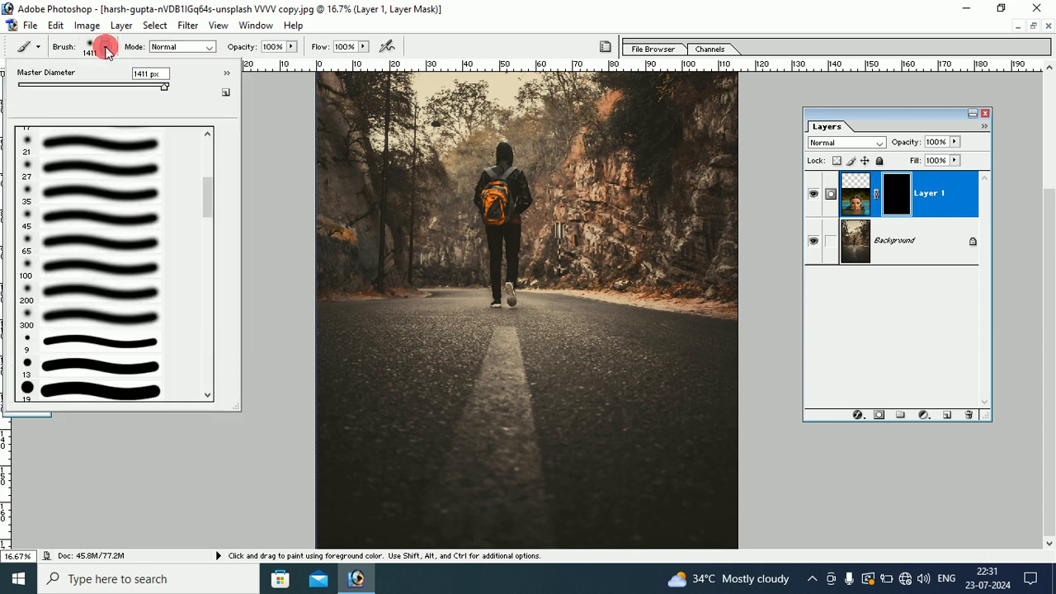
{"action": "left_click_drag", "start_coordinate": [205, 198], "coordinate": [206, 208]}
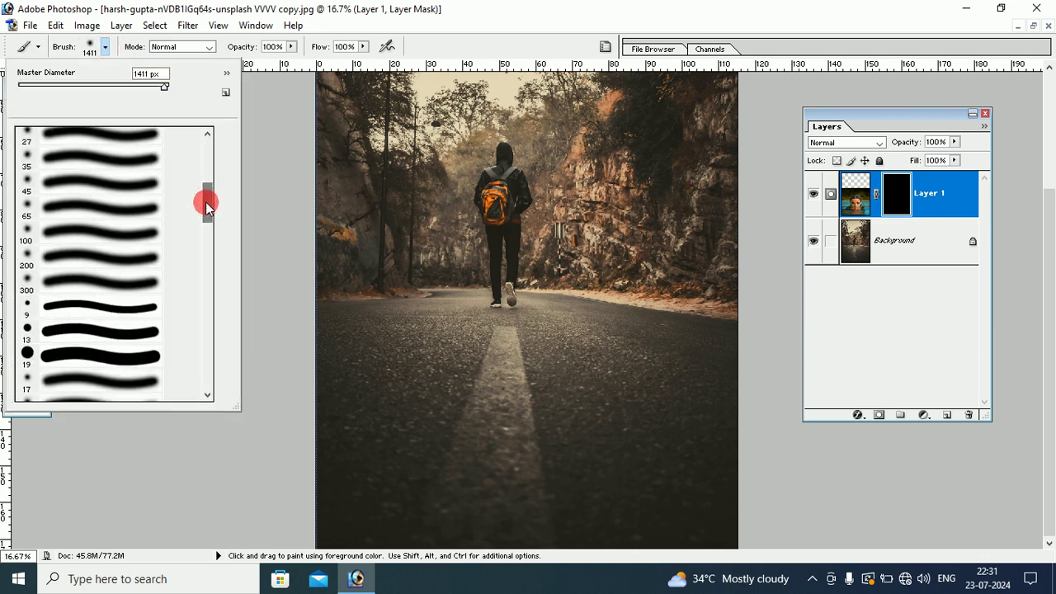
{"action": "left_click", "coordinate": [92, 280]}
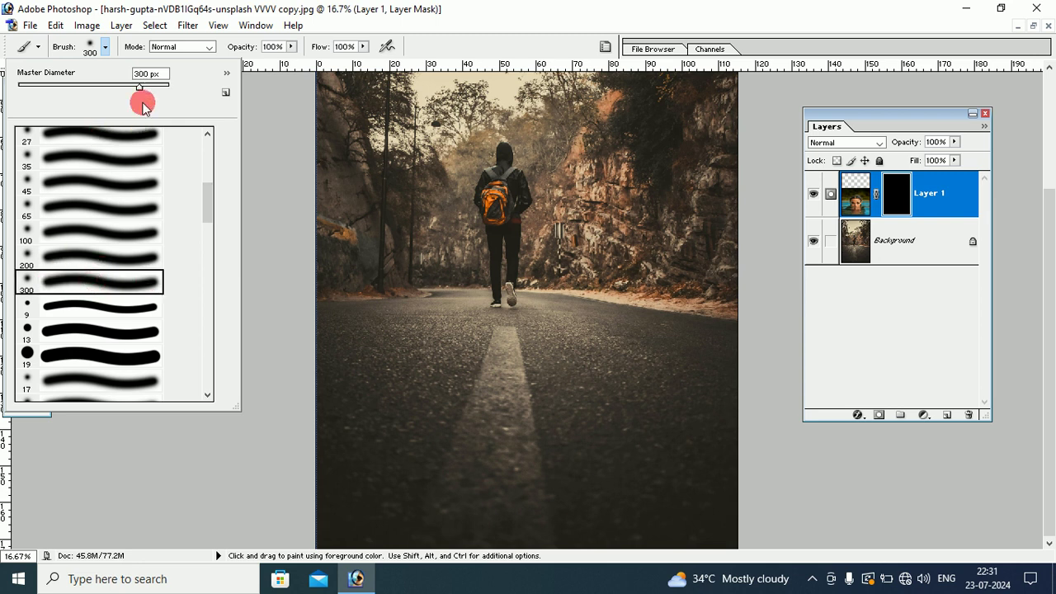
{"action": "left_click", "coordinate": [472, 217]}
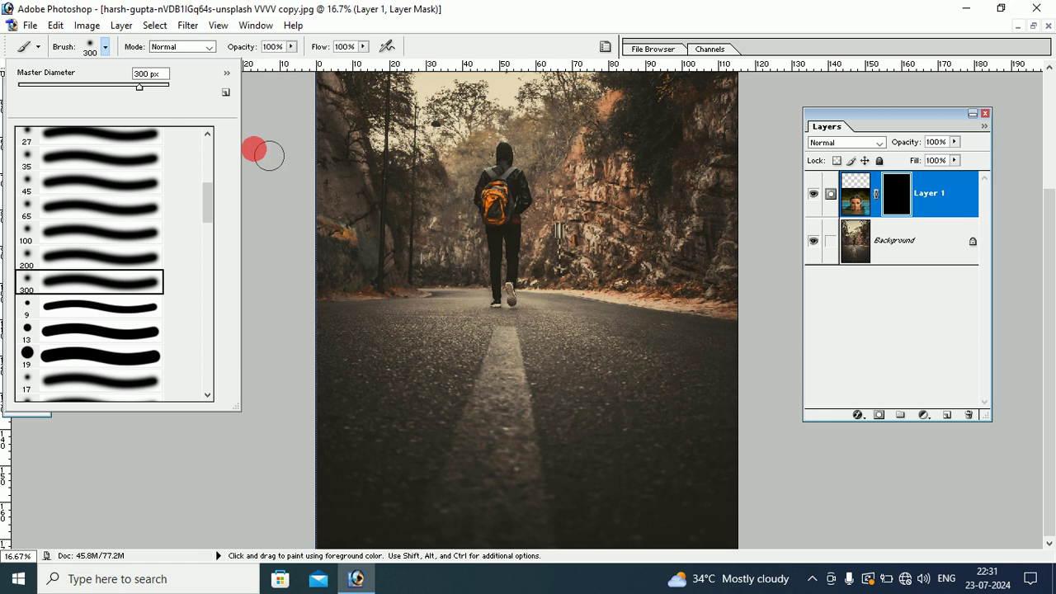
{"action": "left_click_drag", "start_coordinate": [139, 87], "coordinate": [161, 93]}
{"action": "key", "text": "Return"}
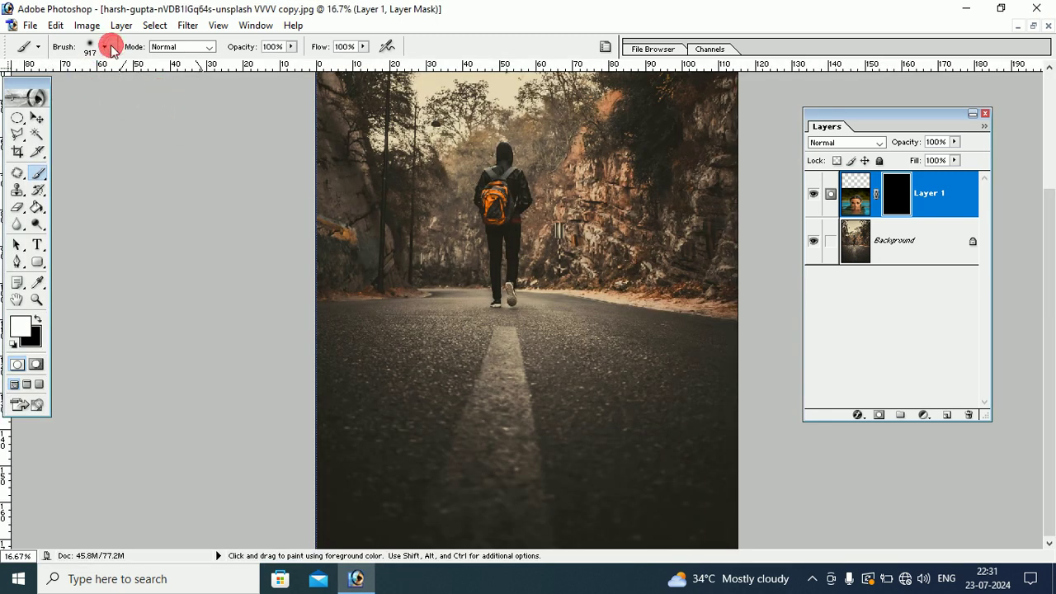
{"action": "left_click", "coordinate": [105, 47]}
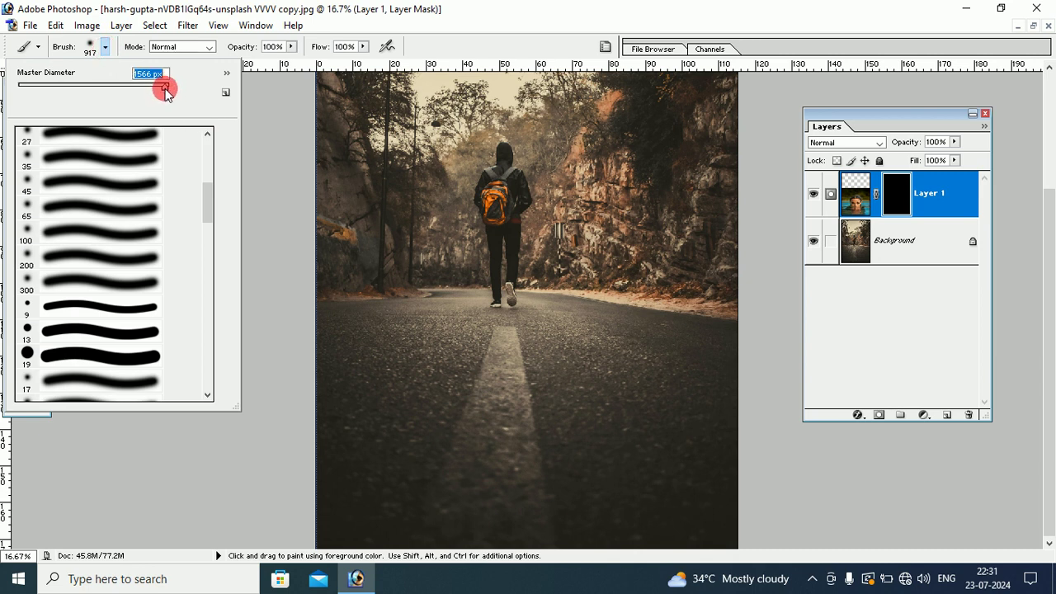
{"action": "left_click", "coordinate": [453, 15]}
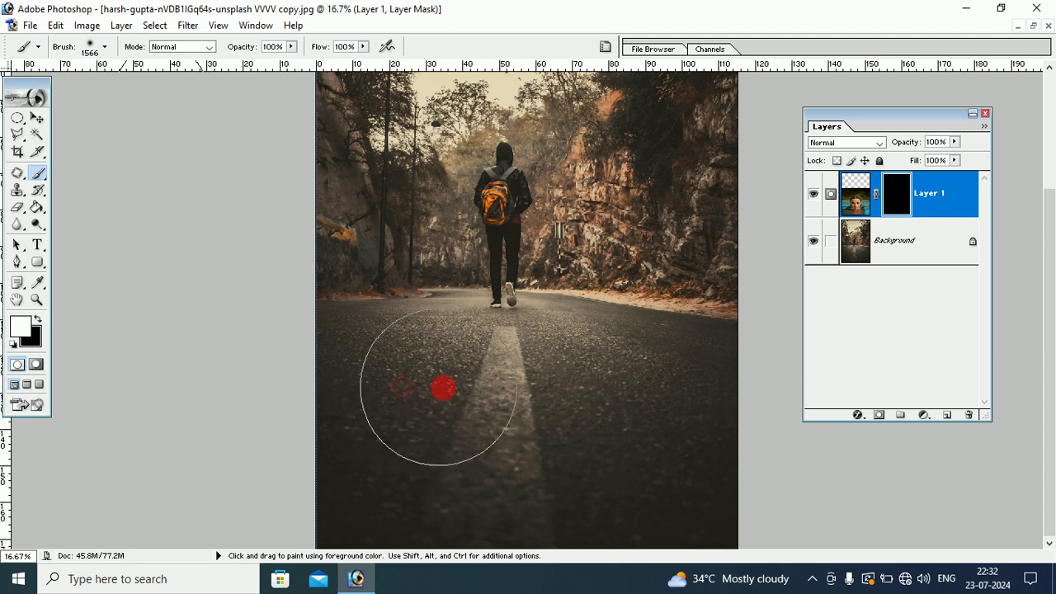
Step: Paint white on Layer 1's mask to reveal the face, lower the layer, then soften the hair edge
{"action": "left_click_drag", "start_coordinate": [443, 384], "coordinate": [440, 385]}
{"action": "mouse_move", "coordinate": [548, 396]}
{"action": "left_mouse_down"}
{"action": "mouse_move", "coordinate": [577, 372]}
{"action": "mouse_move", "coordinate": [613, 376]}
{"action": "mouse_move", "coordinate": [533, 449]}
{"action": "mouse_move", "coordinate": [388, 481]}
{"action": "mouse_move", "coordinate": [702, 498]}
{"action": "mouse_move", "coordinate": [672, 489]}
{"action": "mouse_move", "coordinate": [690, 405]}
{"action": "mouse_move", "coordinate": [667, 371]}
{"action": "mouse_move", "coordinate": [551, 356]}
{"action": "mouse_move", "coordinate": [435, 349]}
{"action": "mouse_move", "coordinate": [352, 359]}
{"action": "mouse_move", "coordinate": [330, 471]}
{"action": "mouse_move", "coordinate": [666, 407]}
{"action": "mouse_move", "coordinate": [718, 384]}
{"action": "mouse_move", "coordinate": [466, 309]}
{"action": "mouse_move", "coordinate": [80, 150]}
{"action": "left_mouse_up"}
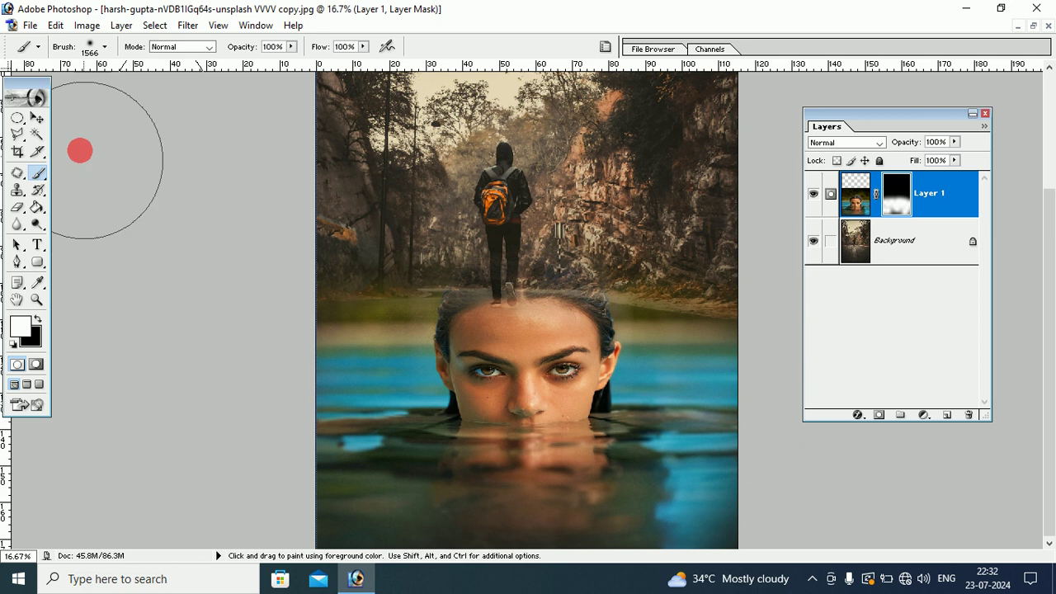
{"action": "left_click", "coordinate": [37, 118]}
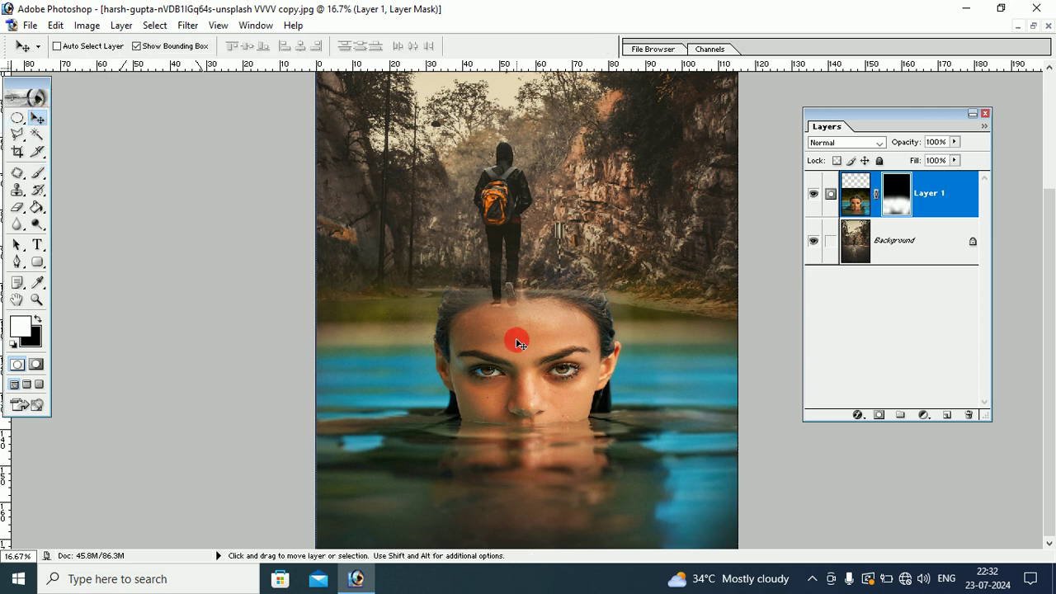
{"action": "left_click_drag", "start_coordinate": [516, 350], "coordinate": [510, 373]}
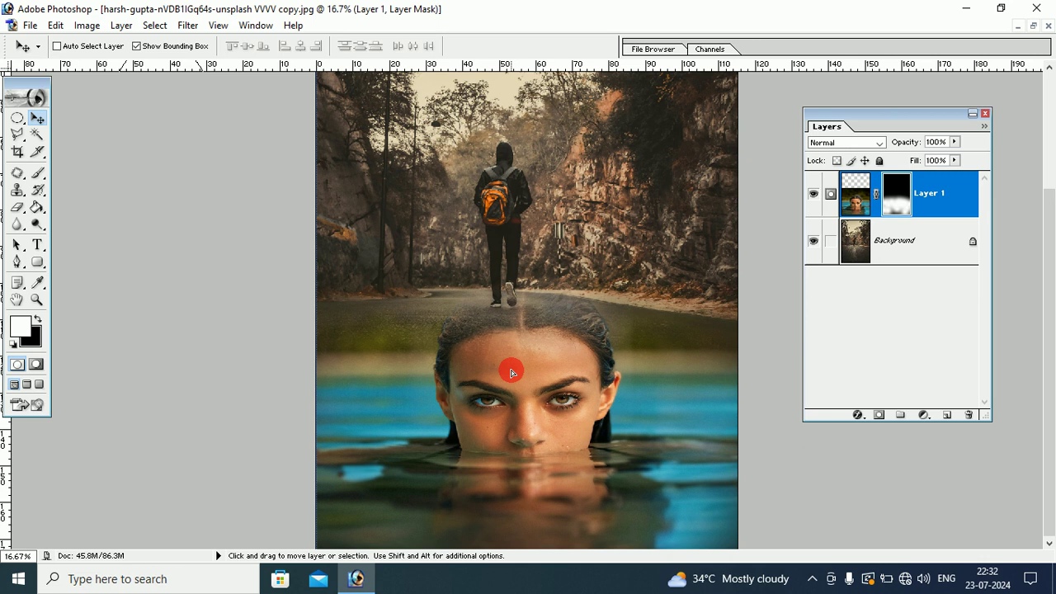
{"action": "left_click_drag", "start_coordinate": [511, 373], "coordinate": [491, 355]}
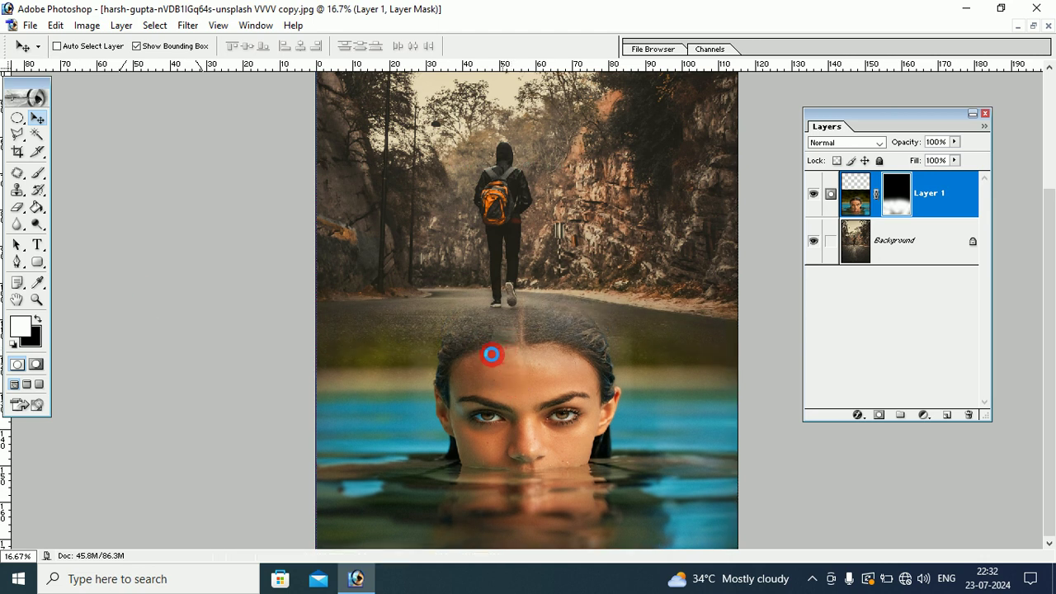
{"action": "left_click", "coordinate": [37, 173]}
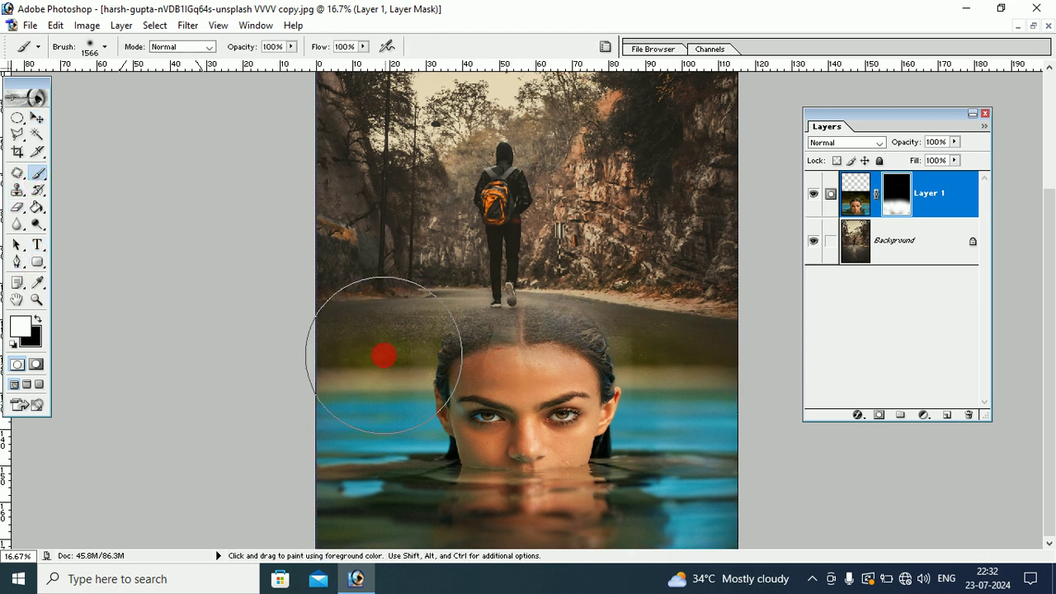
{"action": "mouse_move", "coordinate": [384, 356]}
{"action": "left_mouse_down"}
{"action": "mouse_move", "coordinate": [561, 341]}
{"action": "mouse_move", "coordinate": [505, 330]}
{"action": "mouse_move", "coordinate": [651, 356]}
{"action": "mouse_move", "coordinate": [695, 350]}
{"action": "mouse_move", "coordinate": [547, 337]}
{"action": "mouse_move", "coordinate": [618, 424]}
{"action": "mouse_move", "coordinate": [702, 467]}
{"action": "left_mouse_up"}
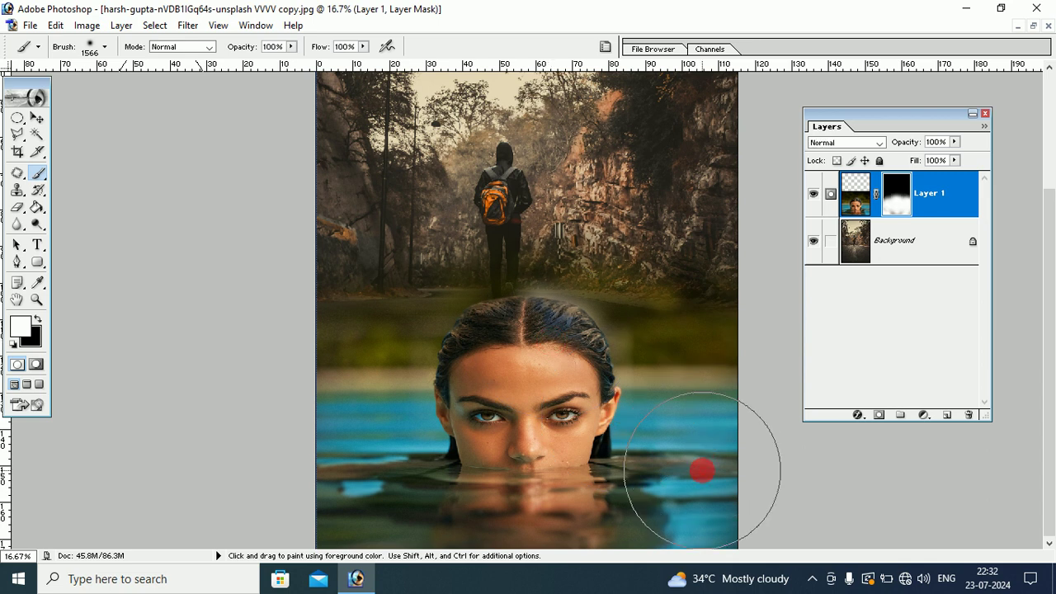
Step: Set Layer 1's blend mode to Luminosity and move the woman's head slightly higher
{"action": "left_click", "coordinate": [35, 116]}
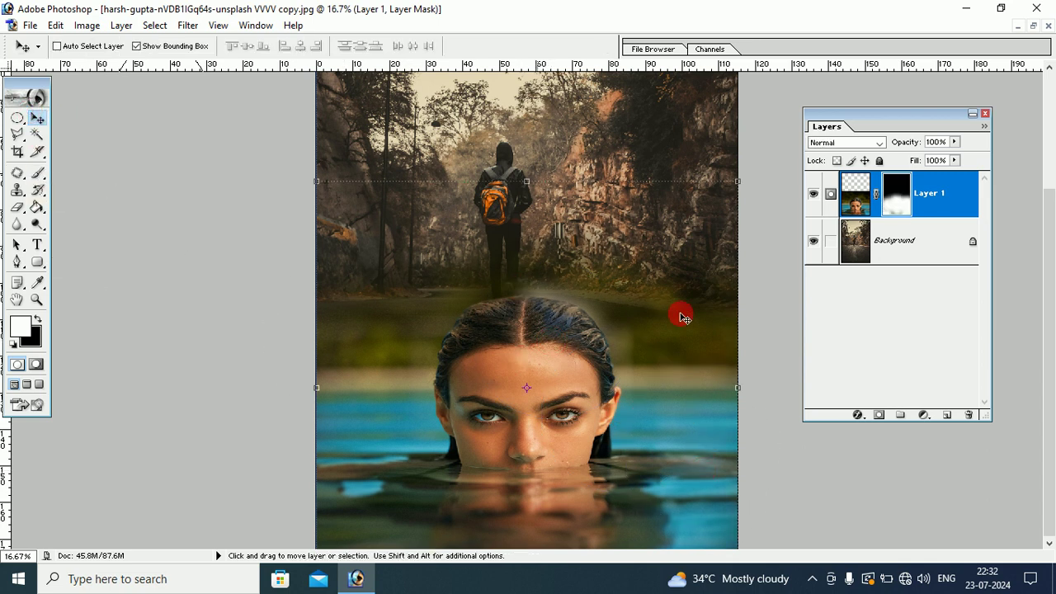
{"action": "left_click", "coordinate": [900, 254]}
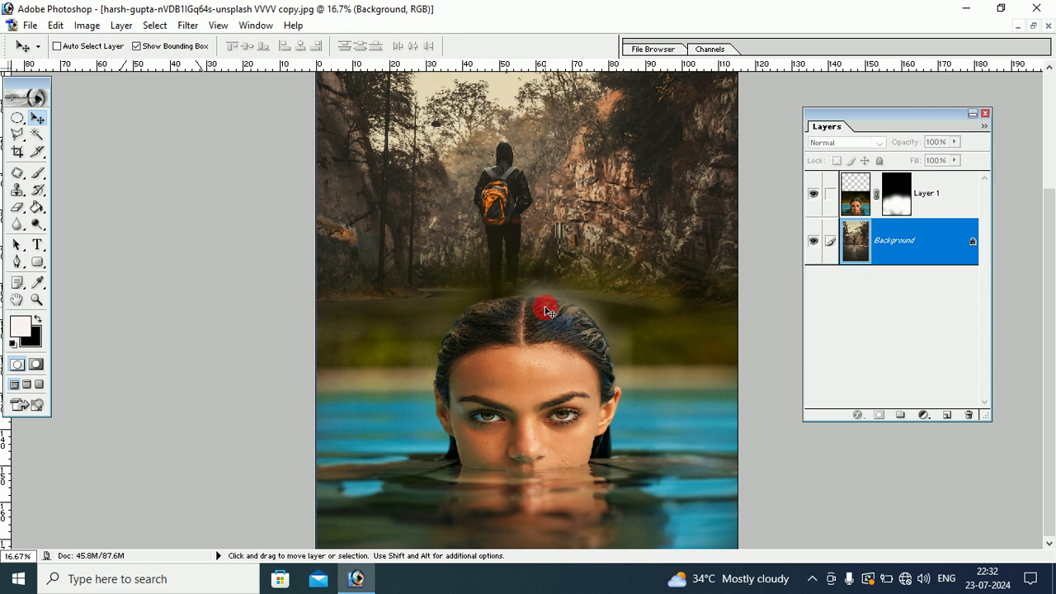
{"action": "left_click", "coordinate": [950, 203]}
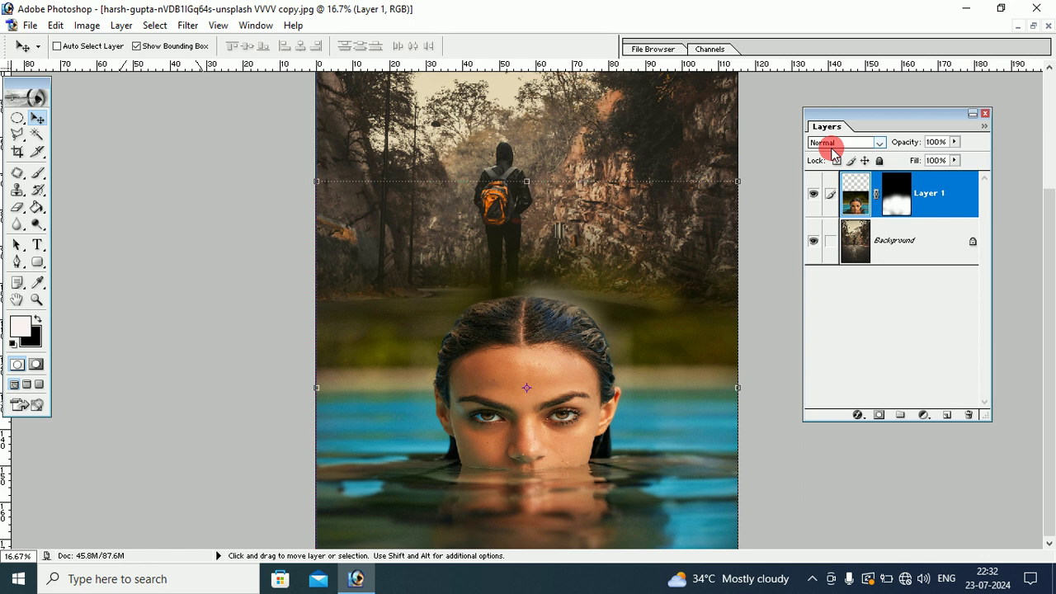
{"action": "left_click", "coordinate": [881, 145]}
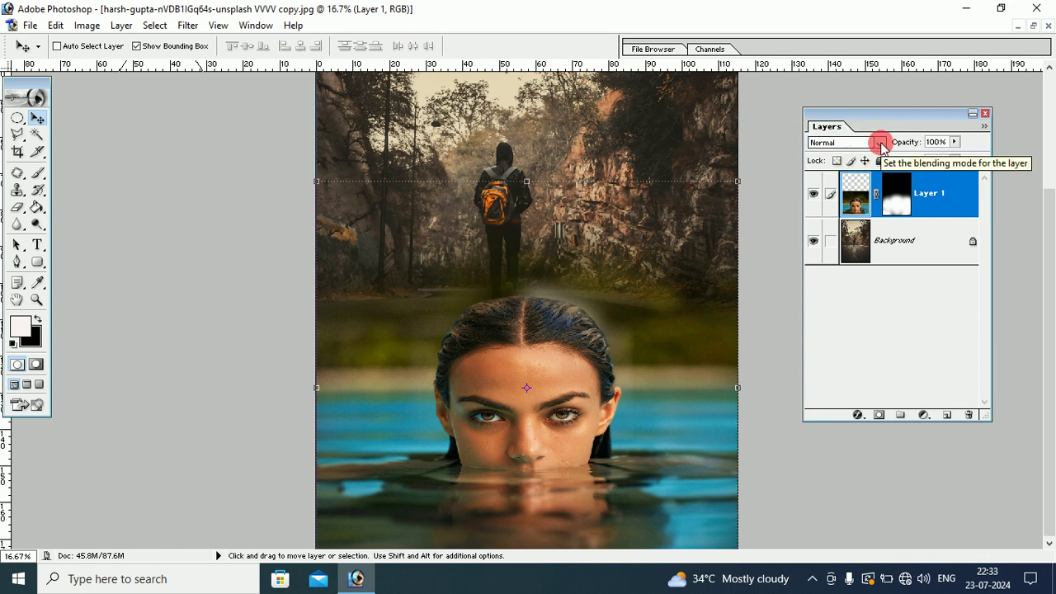
{"action": "left_click", "coordinate": [881, 145]}
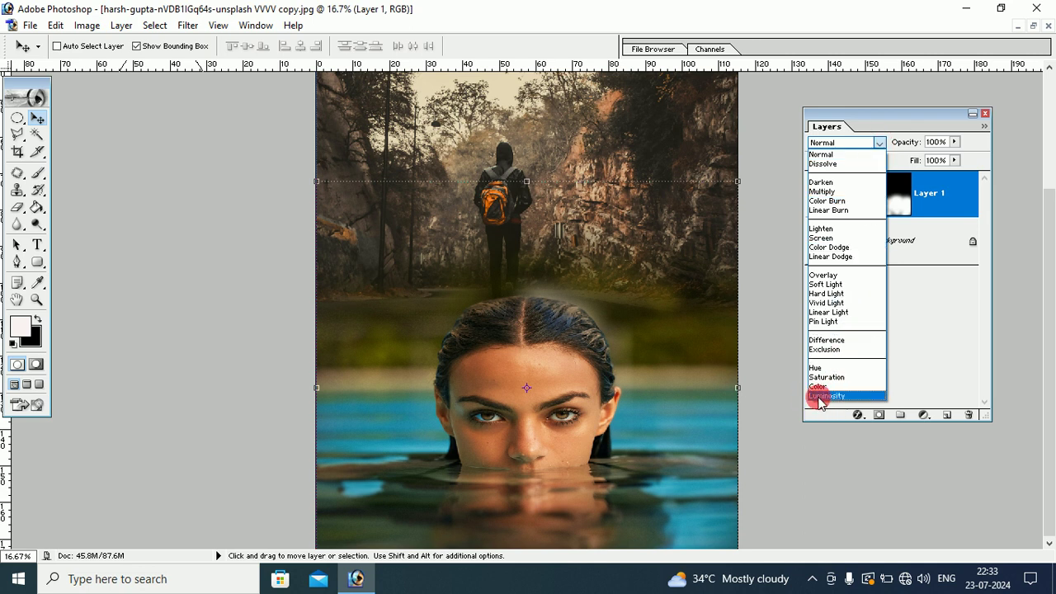
{"action": "left_click", "coordinate": [819, 396]}
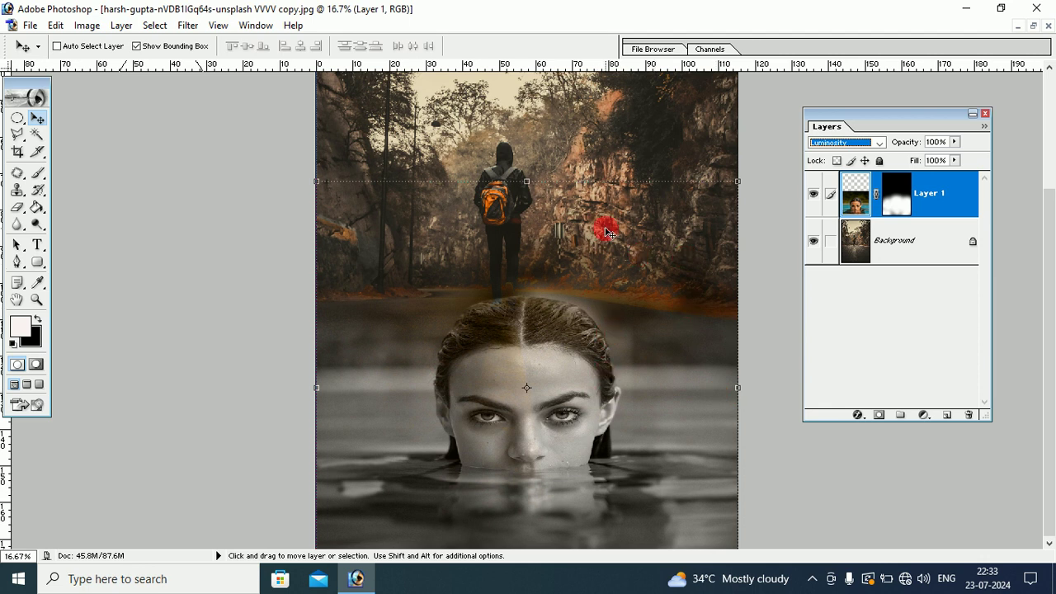
{"action": "mouse_move", "coordinate": [535, 369]}
{"action": "left_mouse_down"}
{"action": "mouse_move", "coordinate": [536, 355]}
{"action": "mouse_move", "coordinate": [533, 386]}
{"action": "left_mouse_up"}
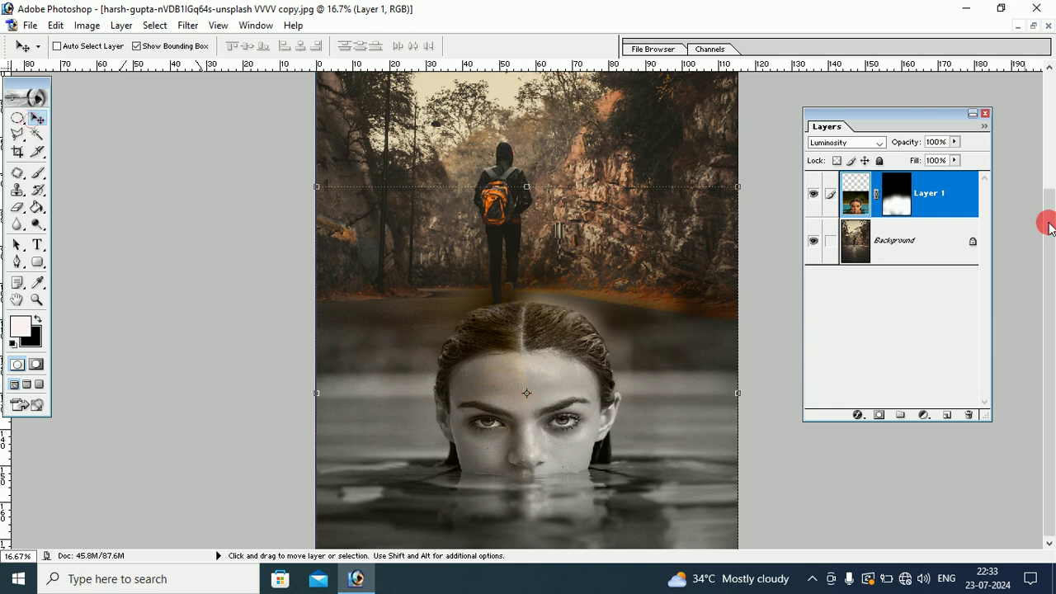
{"action": "left_click", "coordinate": [924, 244]}
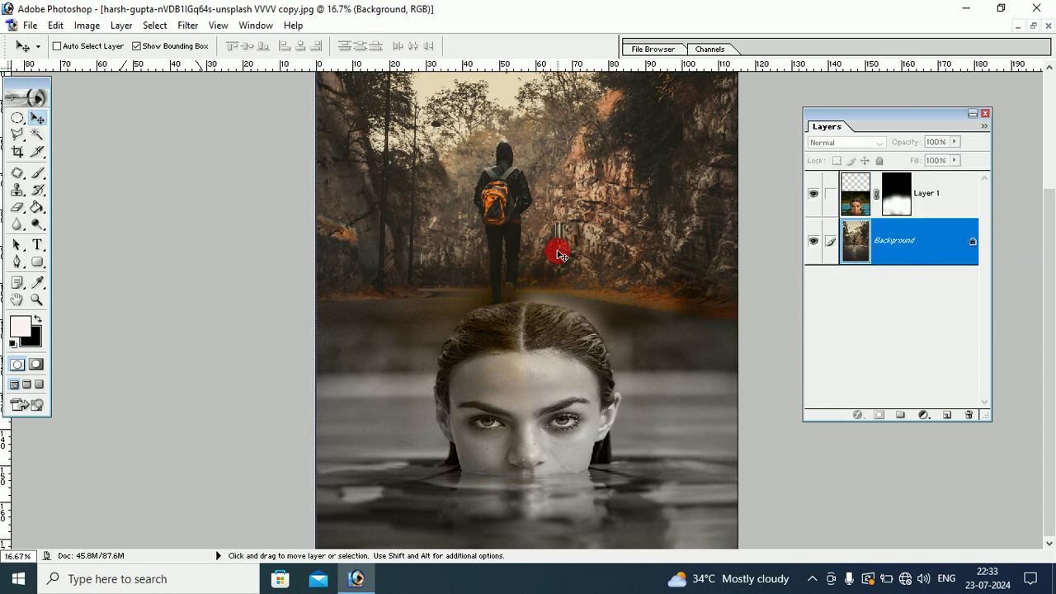